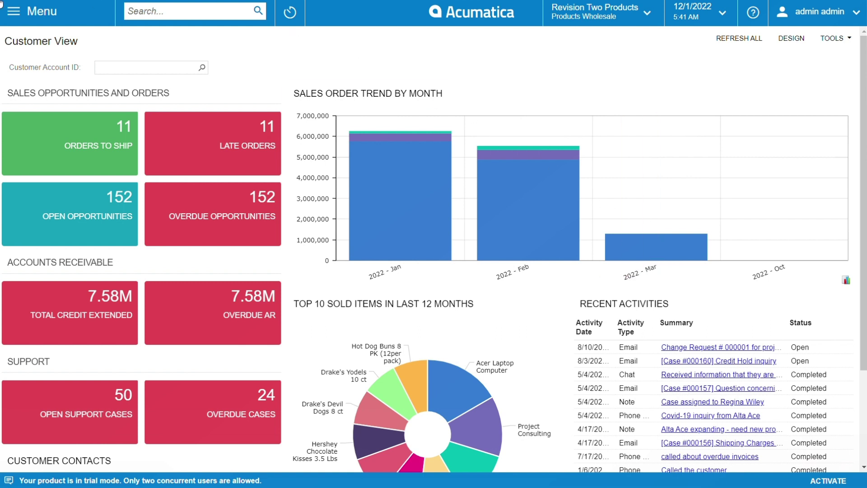
# Step: Open the menu's More Items overview and scroll down to the Configuration section
pyautogui.click(14, 13)
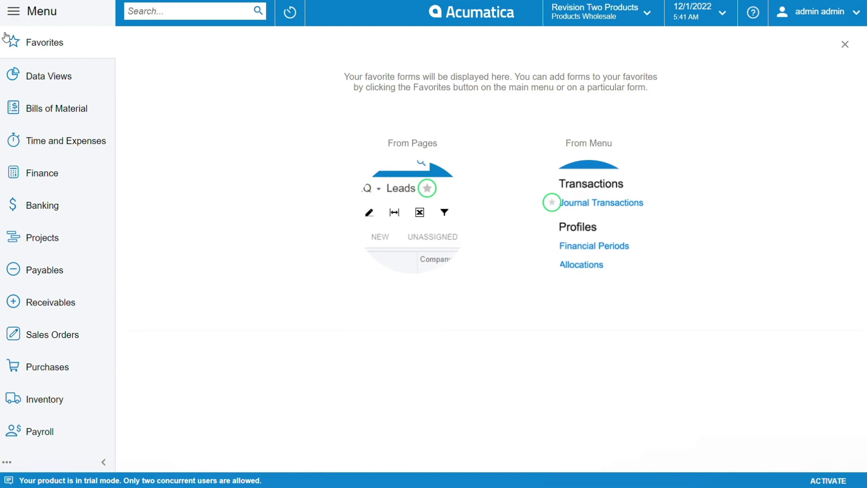
pyautogui.scroll(-2, 46, 216)
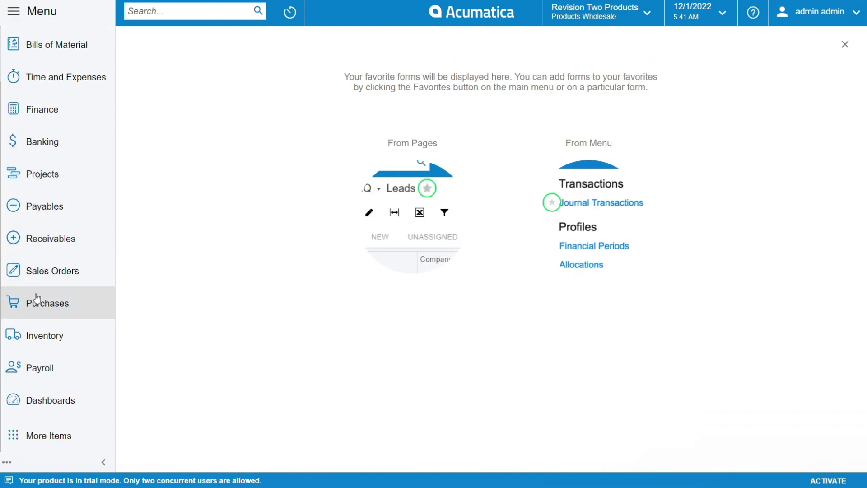
pyautogui.click(37, 437)
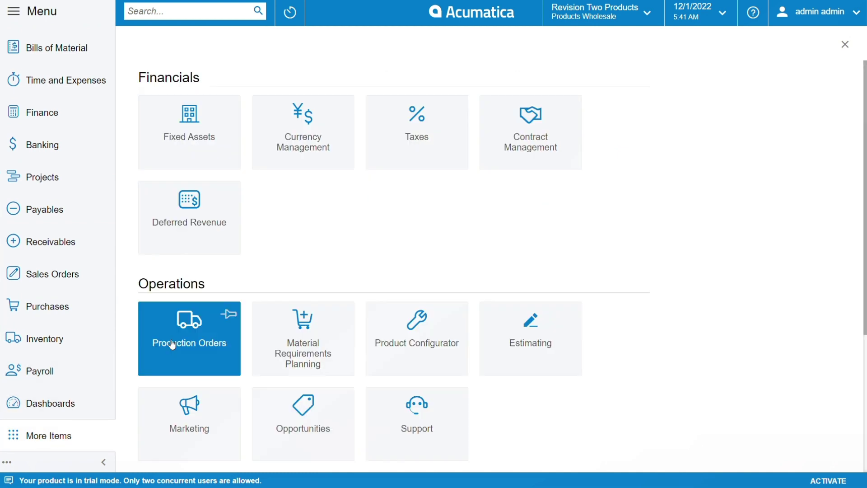
pyautogui.scroll(-4, 322, 313)
pyautogui.scroll(-1, 322, 312)
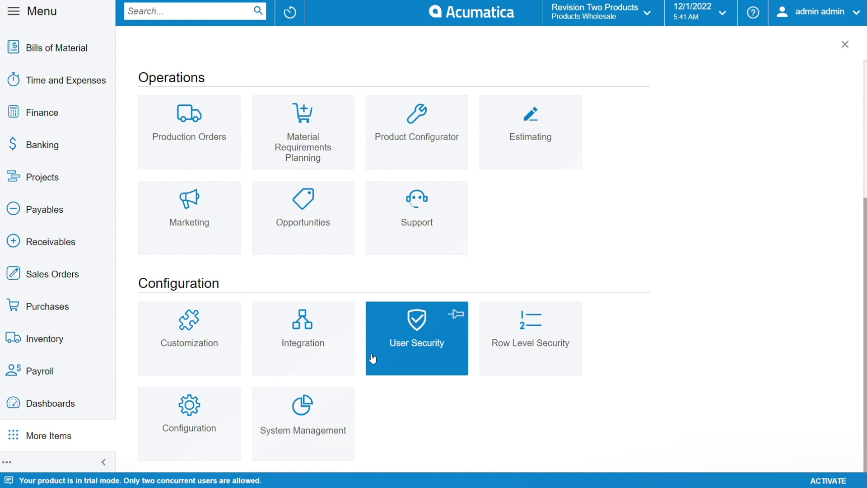
# Step: Open the User Security workspace from the Configuration tiles
pyautogui.click(399, 347)
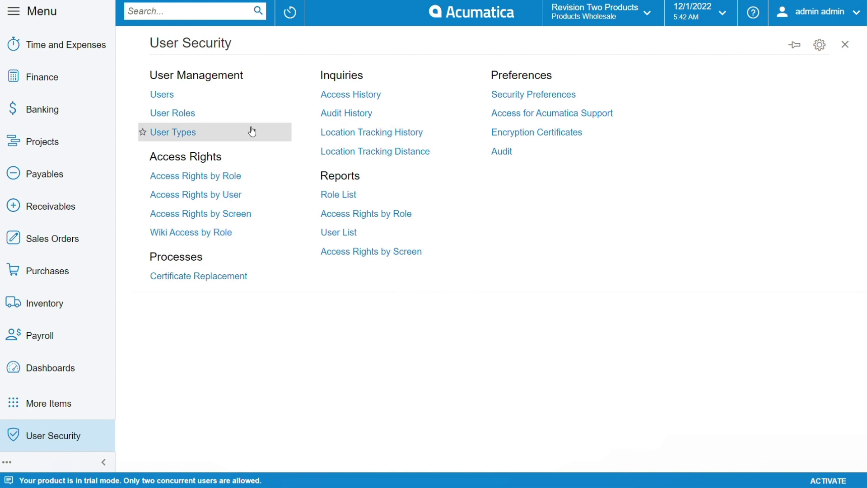
# Step: Start a new record in the Users form and enter the user's first name as the login
pyautogui.click(190, 98)
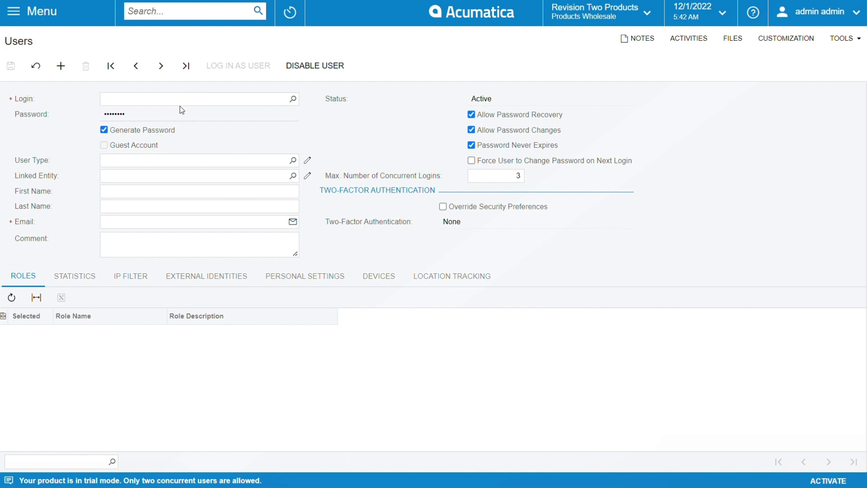
pyautogui.click(186, 104)
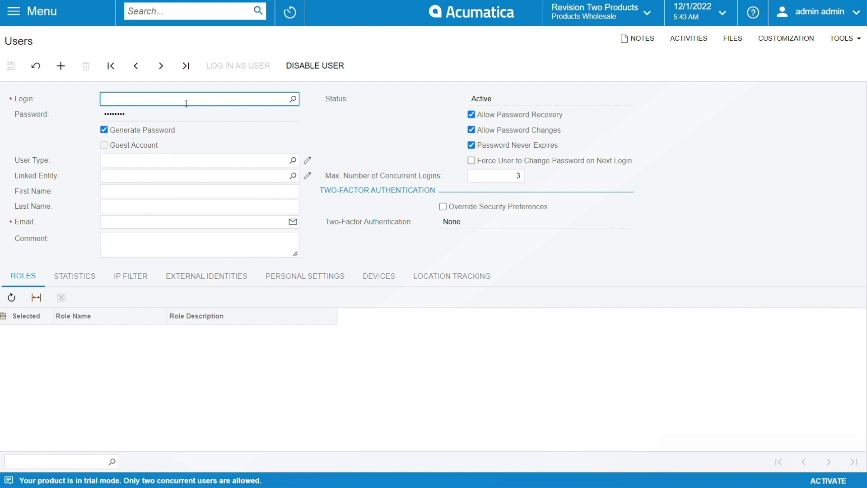
pyautogui.write('John')
# Step: Scroll the new user's Roles grid until the Guest role row is visible
pyautogui.click(144, 166)
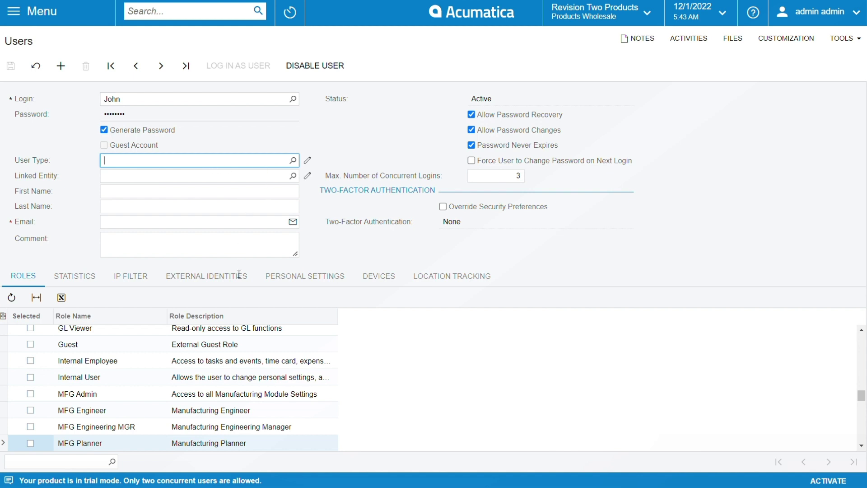
pyautogui.scroll(2, 121, 362)
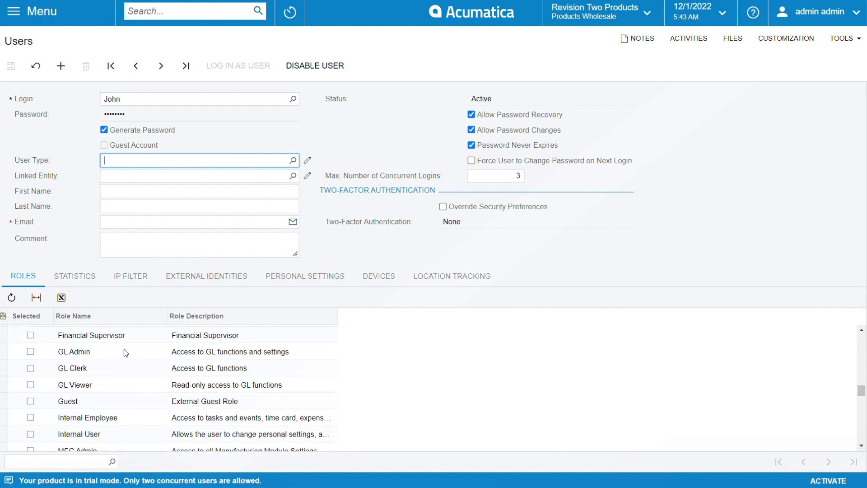
pyautogui.scroll(2, 124, 349)
pyautogui.scroll(2, 127, 355)
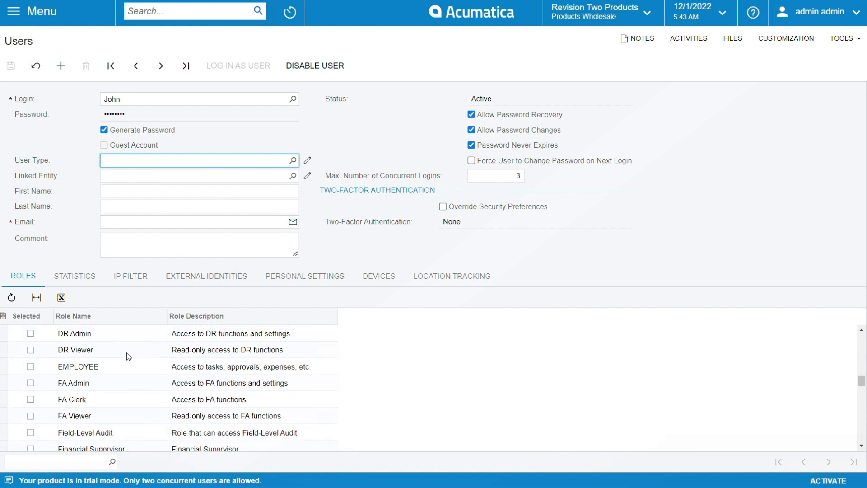
pyautogui.scroll(2, 128, 357)
pyautogui.scroll(2, 128, 362)
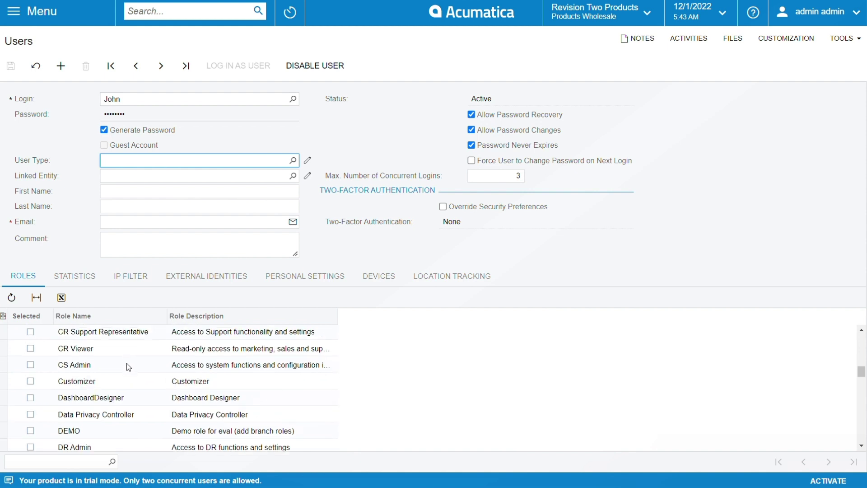
pyautogui.scroll(2, 134, 374)
pyautogui.scroll(2, 132, 371)
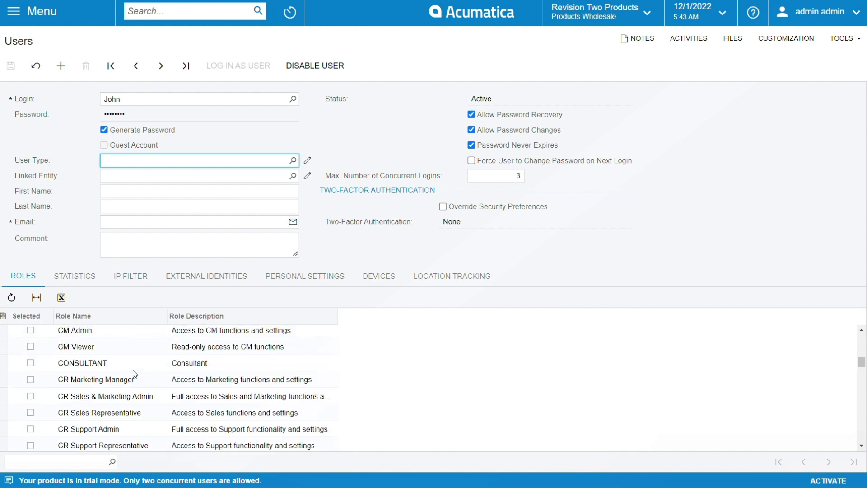
pyautogui.scroll(8, 149, 372)
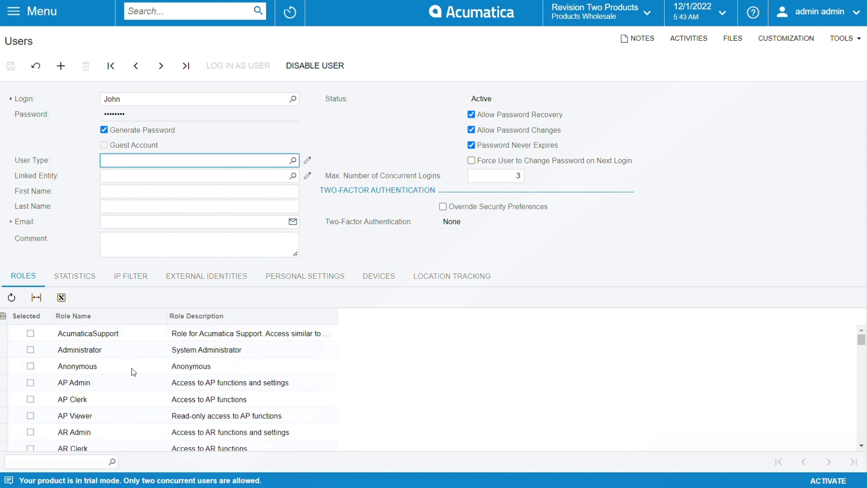
pyautogui.scroll(-2, 135, 368)
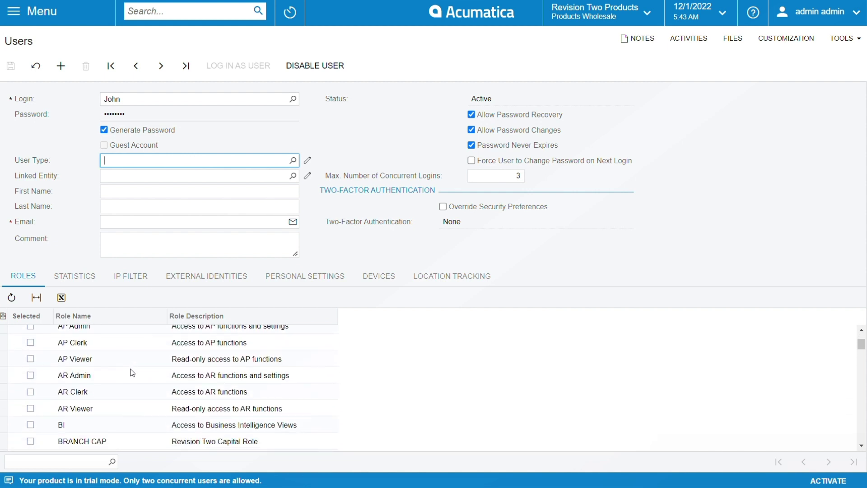
pyautogui.scroll(-2, 127, 373)
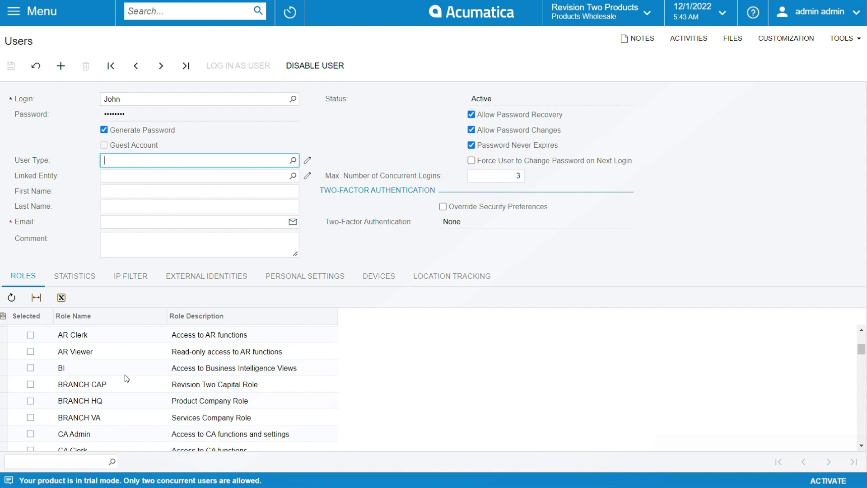
pyautogui.scroll(-2, 124, 375)
pyautogui.scroll(-2, 122, 383)
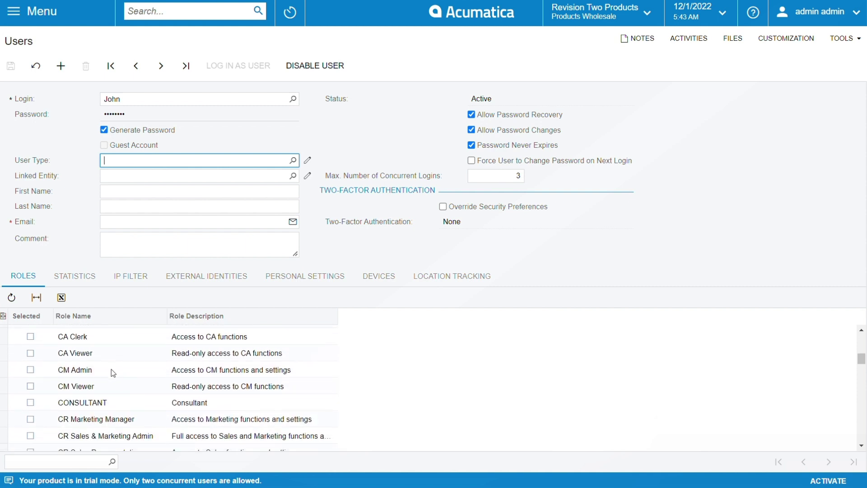
pyautogui.scroll(-3, 112, 369)
pyautogui.scroll(5, 122, 366)
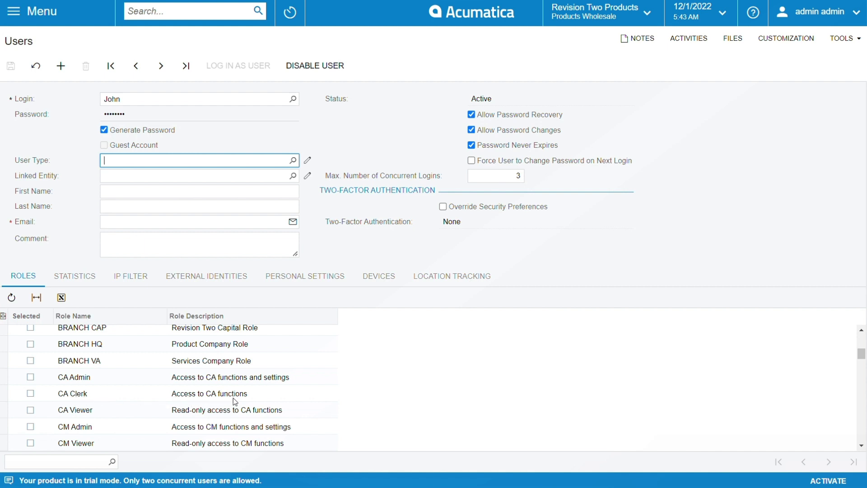
pyautogui.scroll(-3, 109, 409)
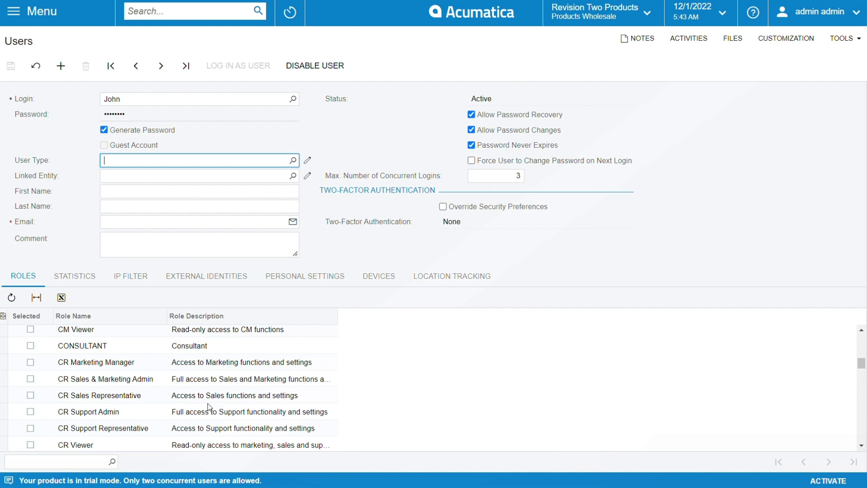
pyautogui.scroll(-2, 209, 404)
pyautogui.scroll(-2, 210, 401)
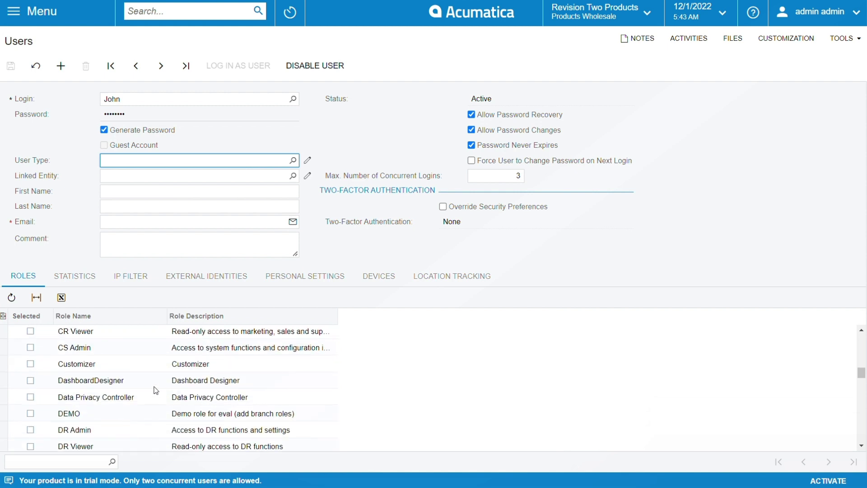
pyautogui.scroll(-2, 153, 389)
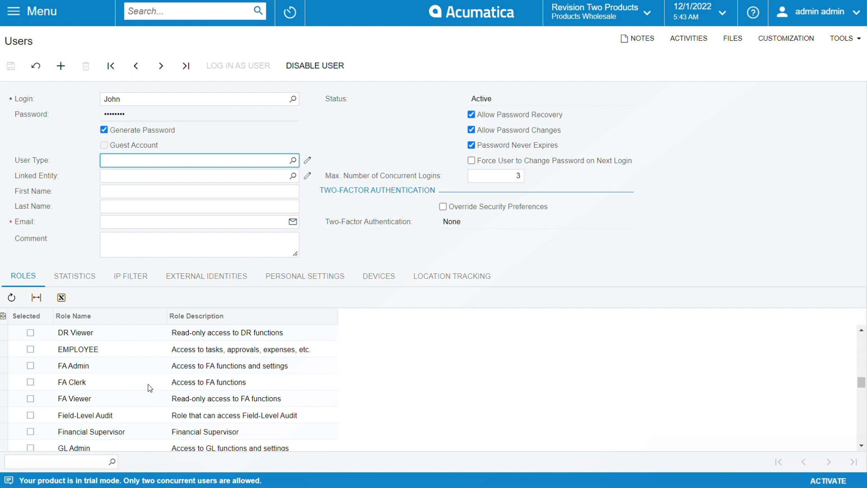
pyautogui.scroll(-2, 150, 388)
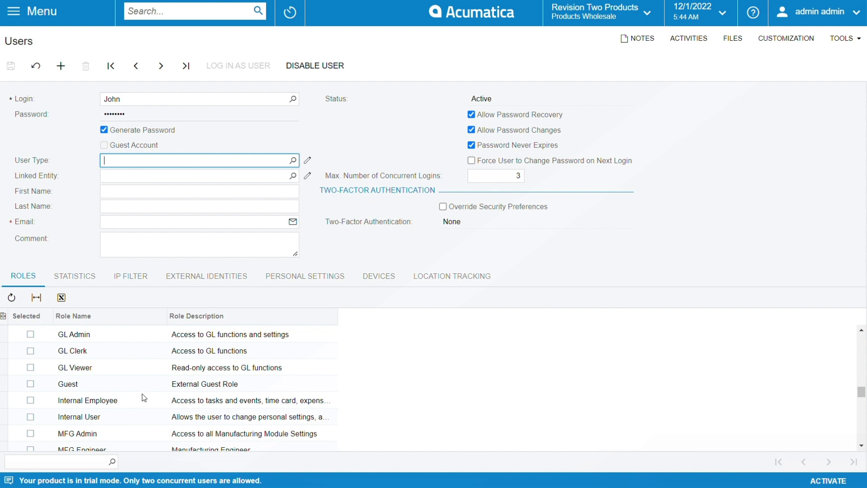
# Step: Tick the Guest (External Guest Role) role and leave Linked Entity empty
pyautogui.click(30, 384)
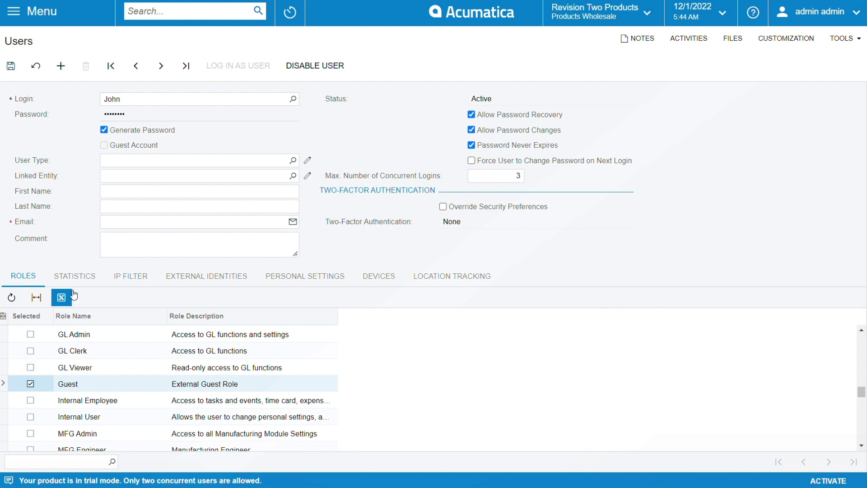
pyautogui.click(151, 162)
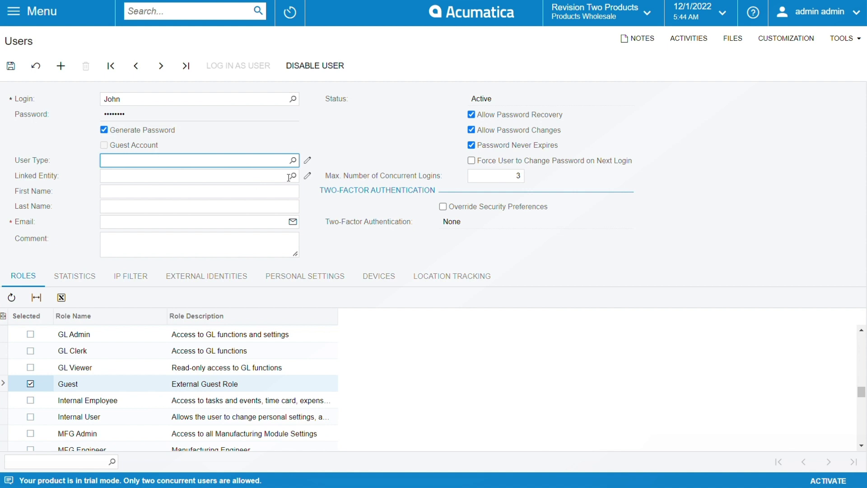
pyautogui.click(154, 176)
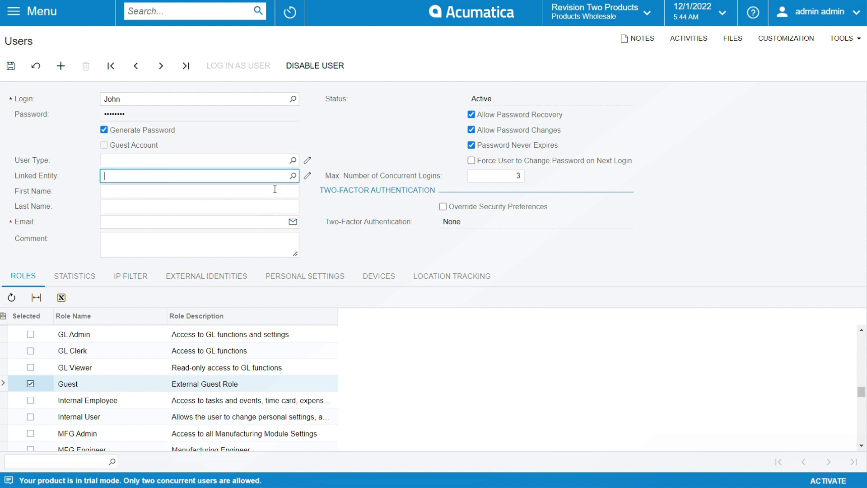
pyautogui.click(294, 176)
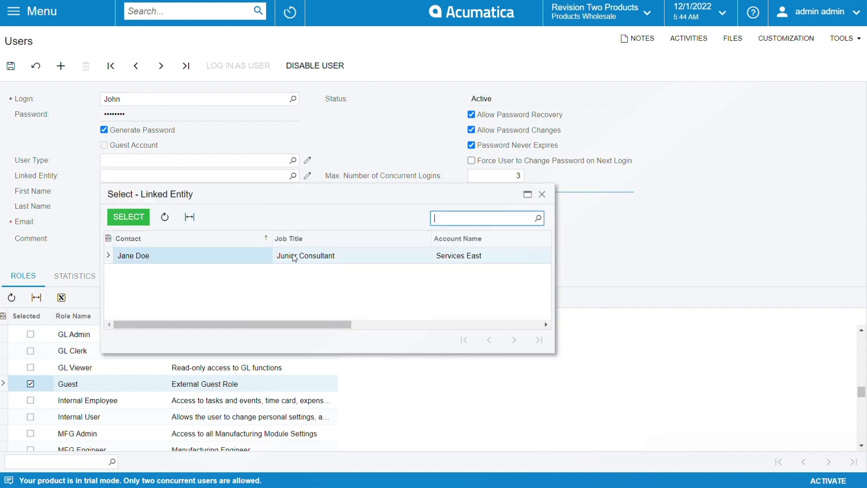
pyautogui.click(542, 194)
pyautogui.click(212, 197)
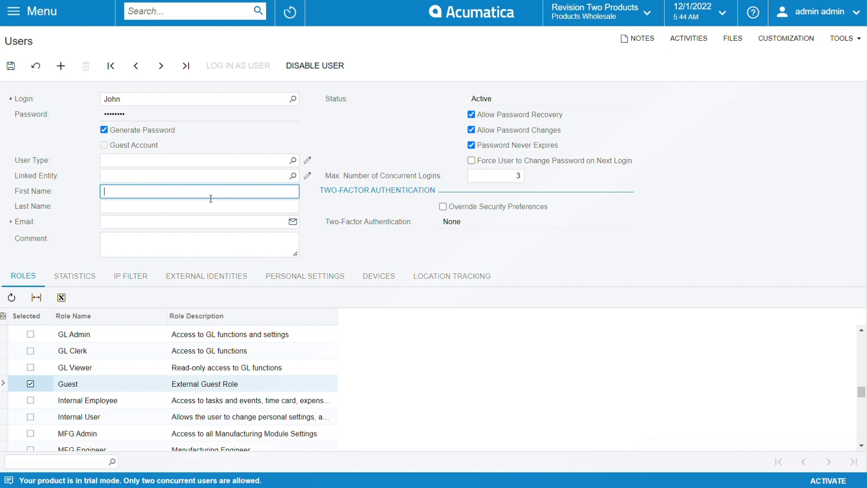
# Step: Enter the user's first name, last name and Gmail e-mail address
pyautogui.write('John')
pyautogui.press('Tab')
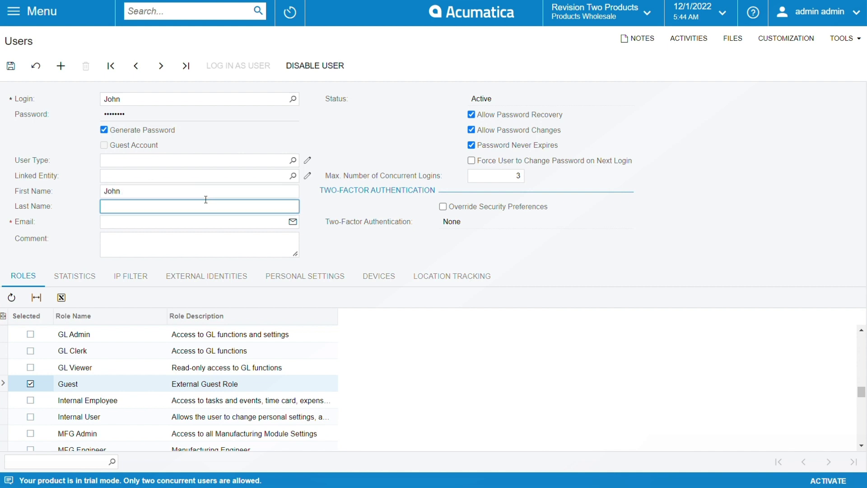
pyautogui.write('Doe')
pyautogui.click(138, 227)
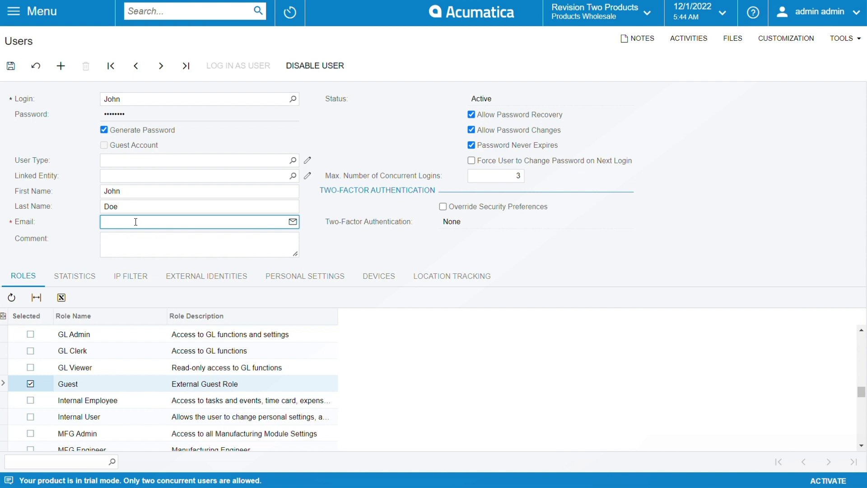
# Step: Turn off Generate Password and enter a custom six-digit password
pyautogui.click(104, 130)
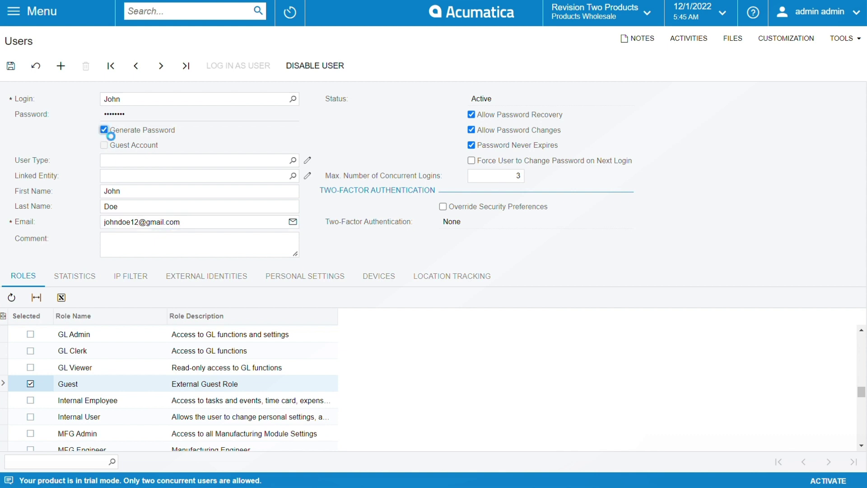
pyautogui.click(136, 119)
pyautogui.press('BackSpace')
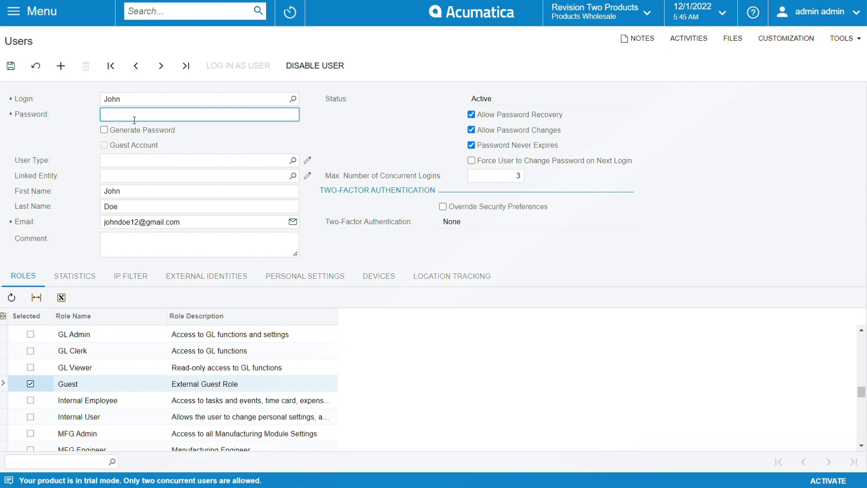
pyautogui.write('123456')
pyautogui.moveTo(524, 158)
pyautogui.scroll(5, 124, 369)
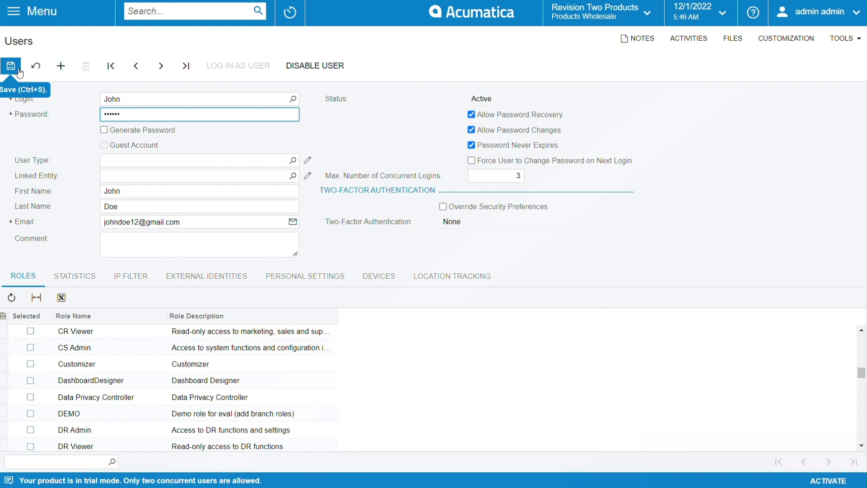
# Step: Save the user record with its Guest role, name, e-mail and custom password
pyautogui.click(19, 72)
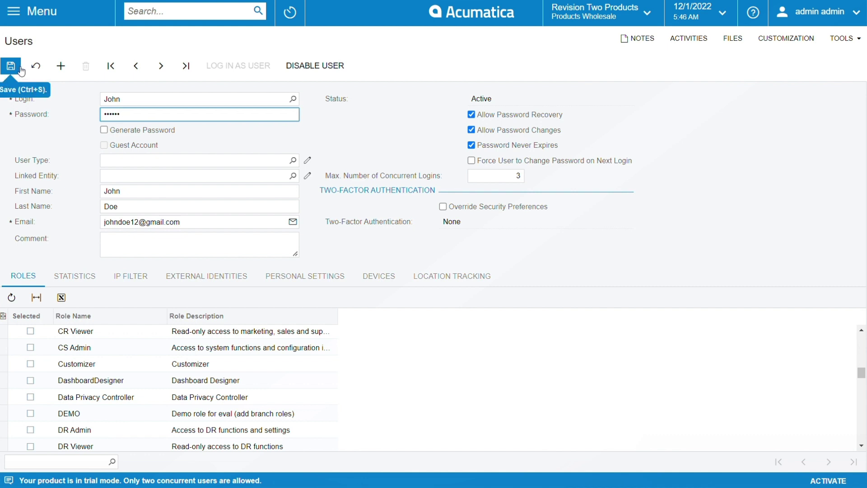